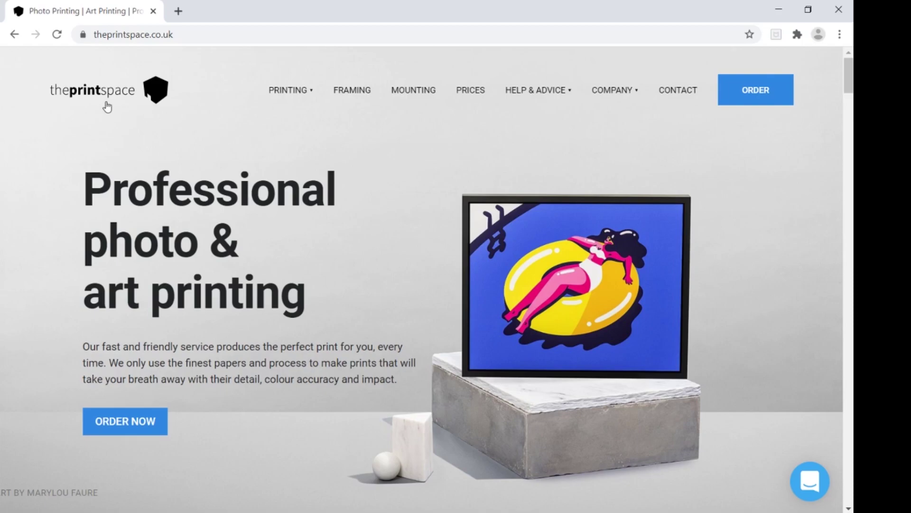
Look over the PRINTING options on theprintspace.co.uk, then return to the sparrowhawk in Develop
{"action": "mouse_move", "coordinate": [292, 118]}
{"action": "mouse_move", "coordinate": [288, 90]}
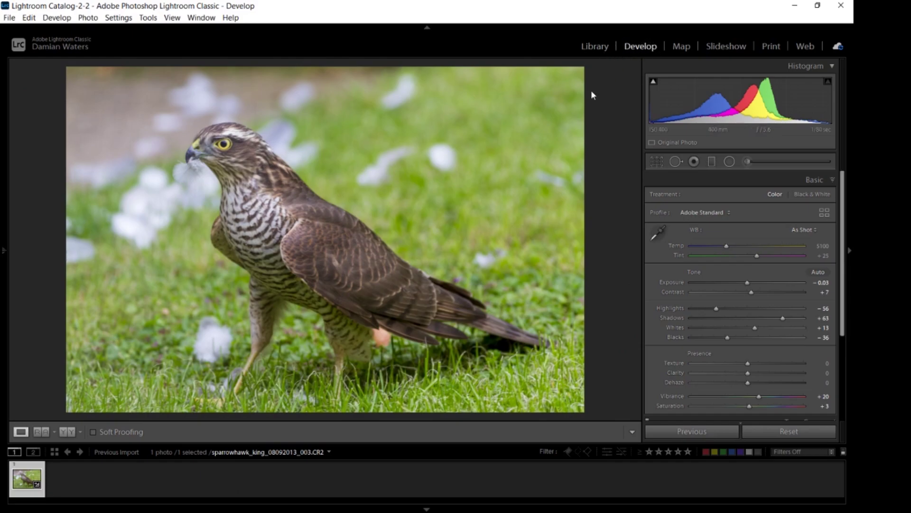
Turn on Soft Proofing to preview the sparrowhawk as a print on white paper
{"action": "left_click", "coordinate": [93, 431]}
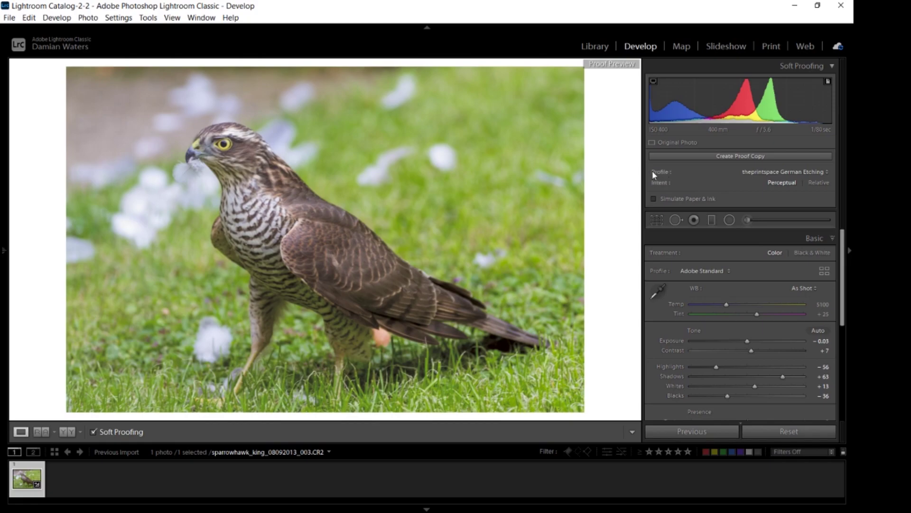
Add the Hahnemuhle Photorag profile to the proof list and soft-proof with it
{"action": "left_click", "coordinate": [826, 171]}
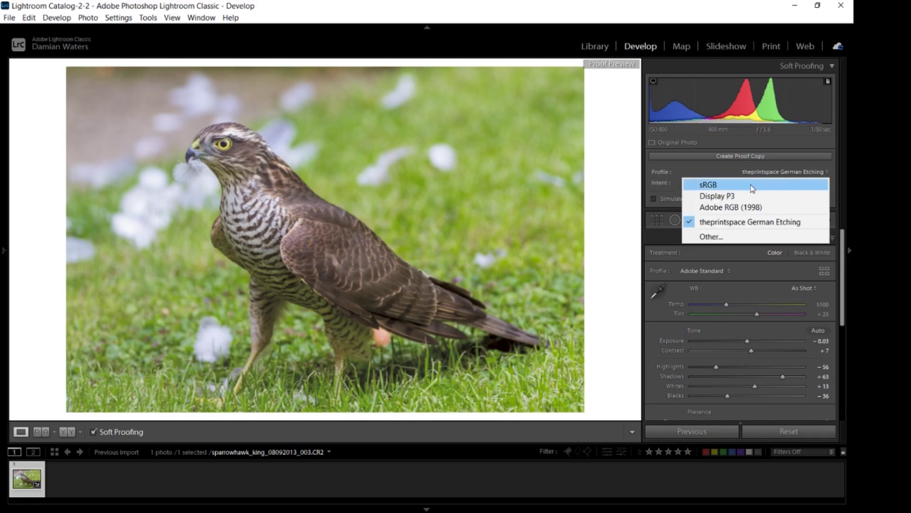
{"action": "left_click", "coordinate": [712, 237]}
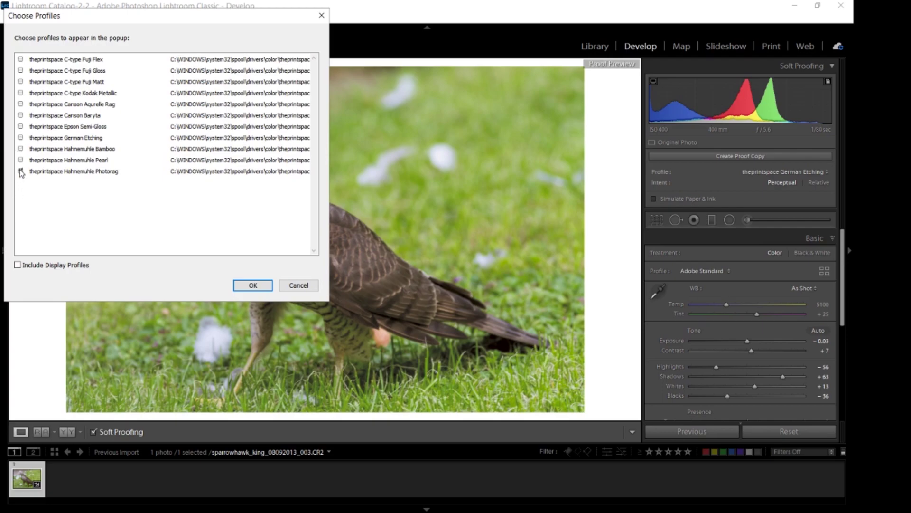
{"action": "left_click", "coordinate": [21, 170]}
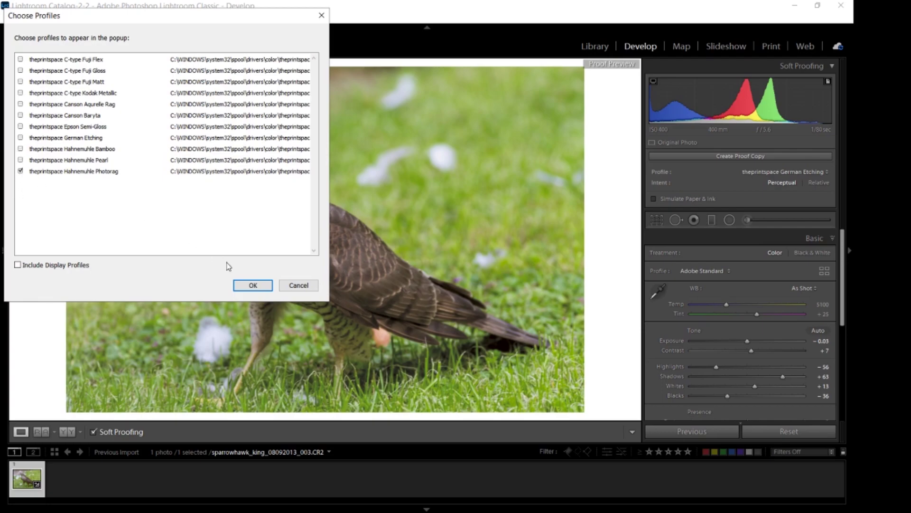
{"action": "left_click", "coordinate": [253, 285]}
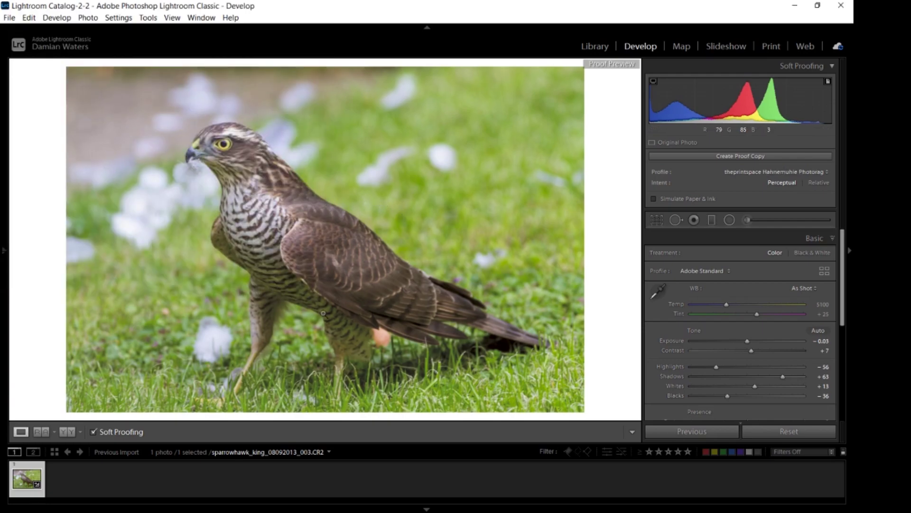
Swap Photorag for theprintspace C-type Fuji Flex profile and proof with it
{"action": "left_click", "coordinate": [824, 174]}
{"action": "left_click", "coordinate": [724, 234]}
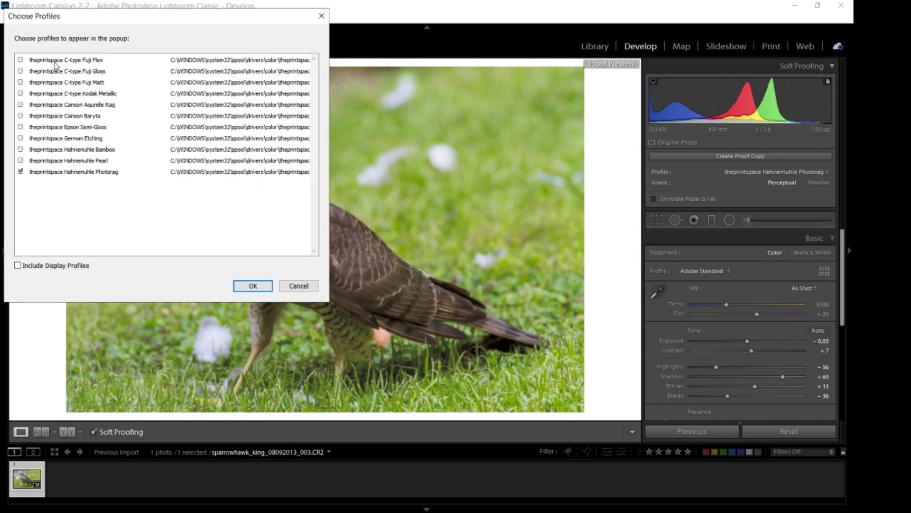
{"action": "left_click", "coordinate": [20, 60]}
{"action": "left_click", "coordinate": [21, 172]}
{"action": "left_click", "coordinate": [253, 286]}
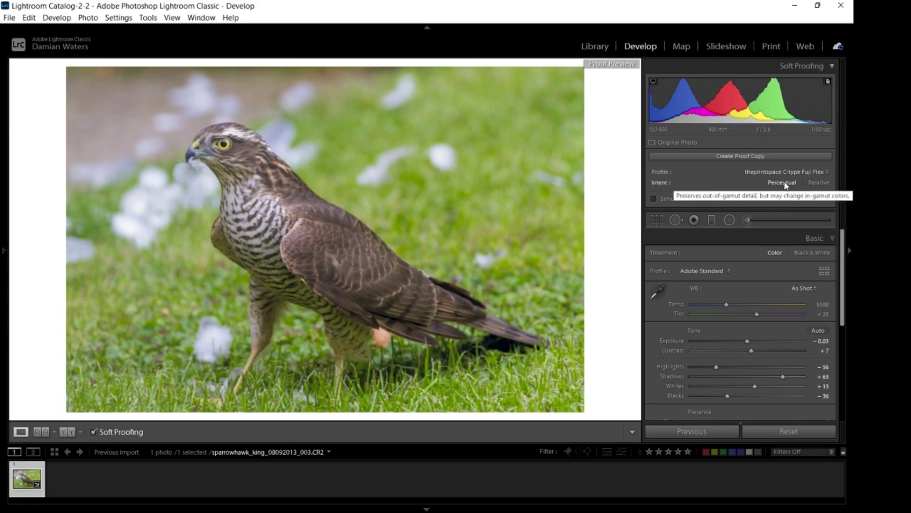
Toggle the rendering intent between Perceptual and Relative several times, ending on Relative
{"action": "left_click", "coordinate": [818, 183]}
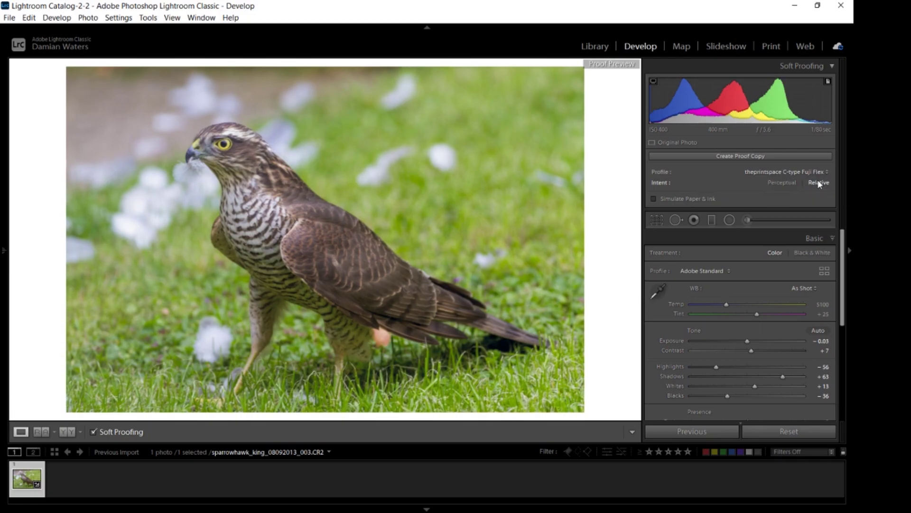
{"action": "left_click", "coordinate": [780, 184]}
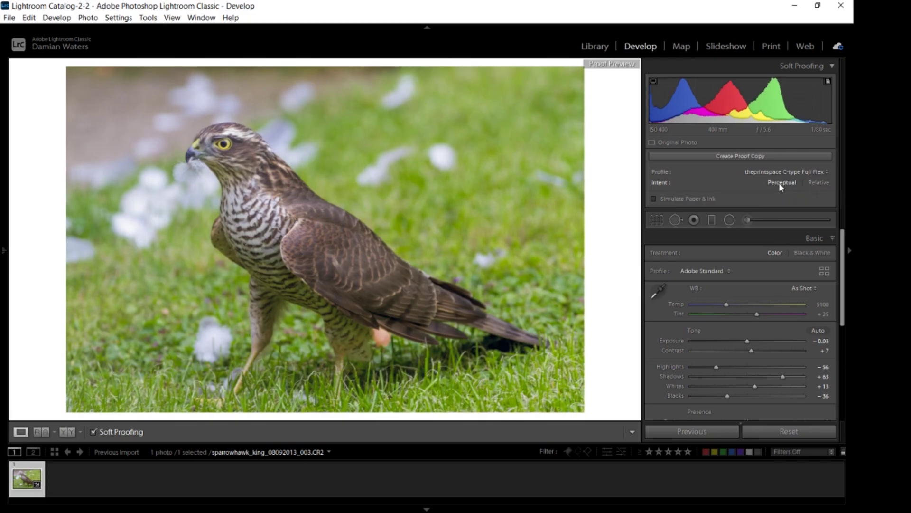
{"action": "left_click", "coordinate": [818, 183]}
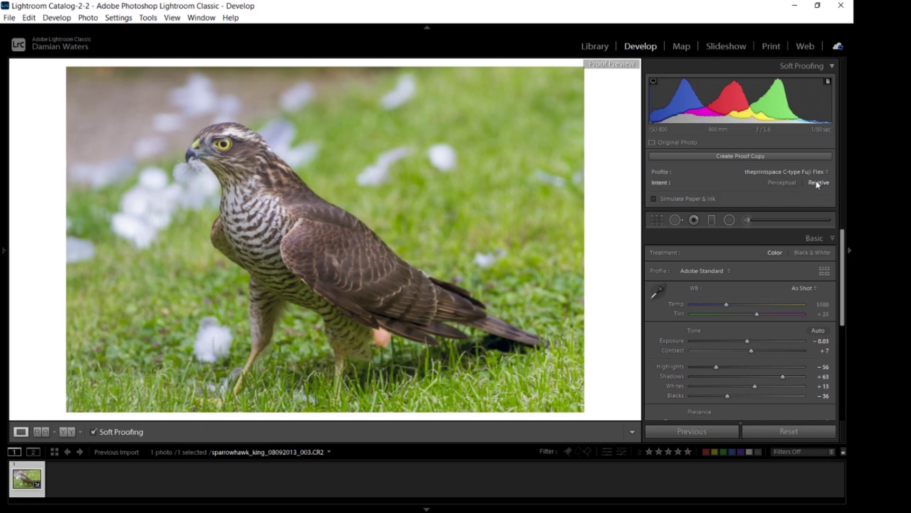
{"action": "left_click", "coordinate": [785, 183]}
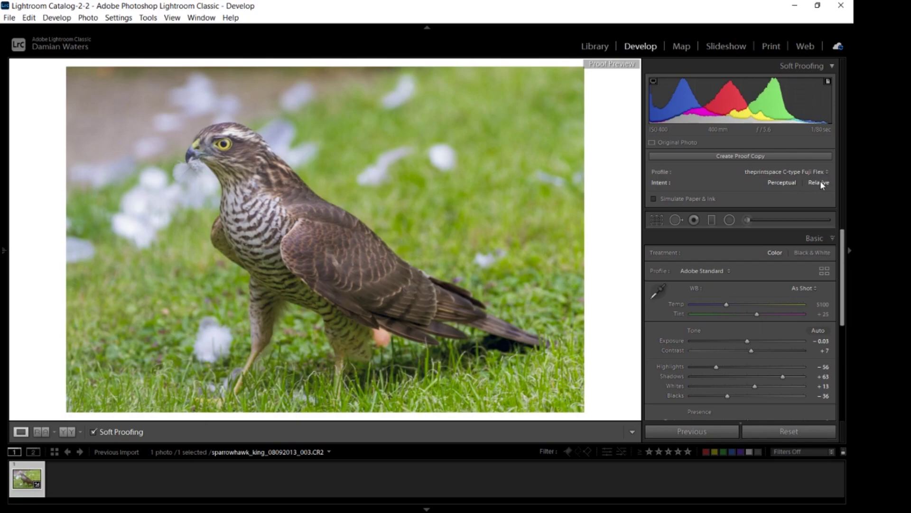
{"action": "left_click", "coordinate": [787, 183]}
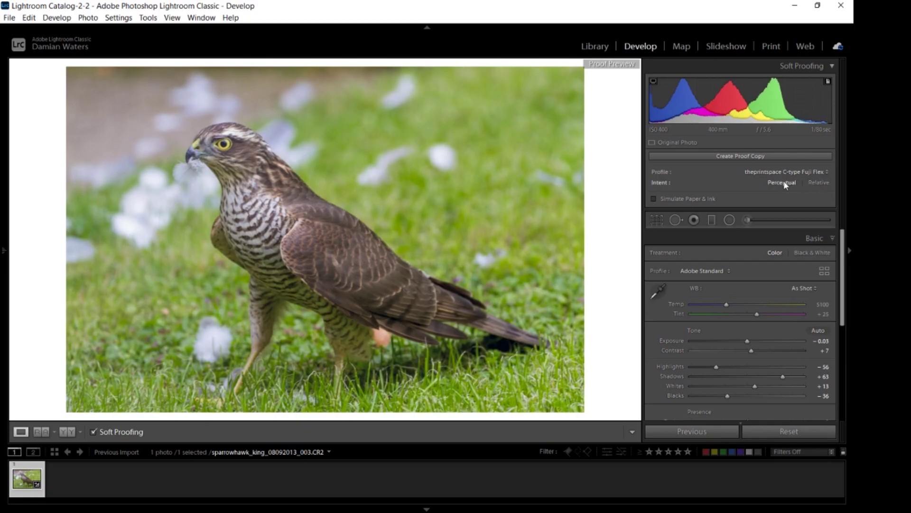
{"action": "left_click", "coordinate": [814, 184]}
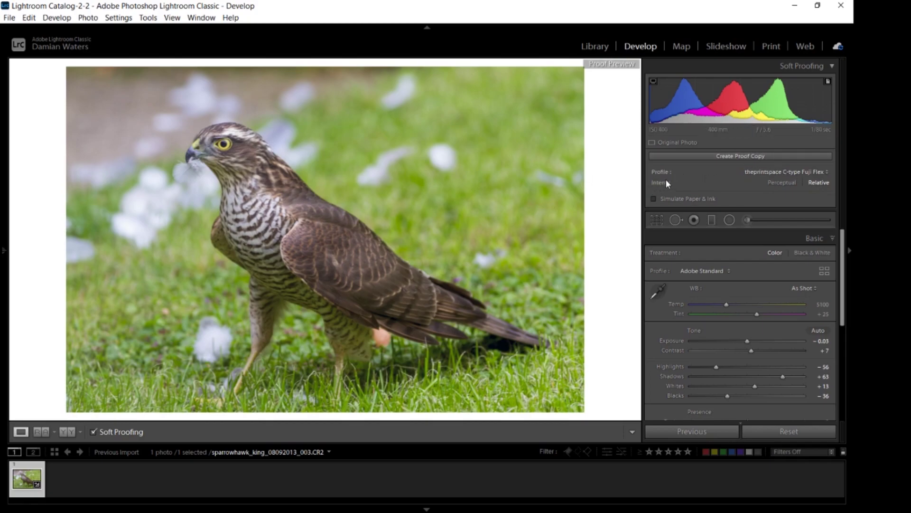
Open the Export dialog and replace the custom file name with 'sparrowhawk fuji flex'
{"action": "left_click", "coordinate": [8, 18]}
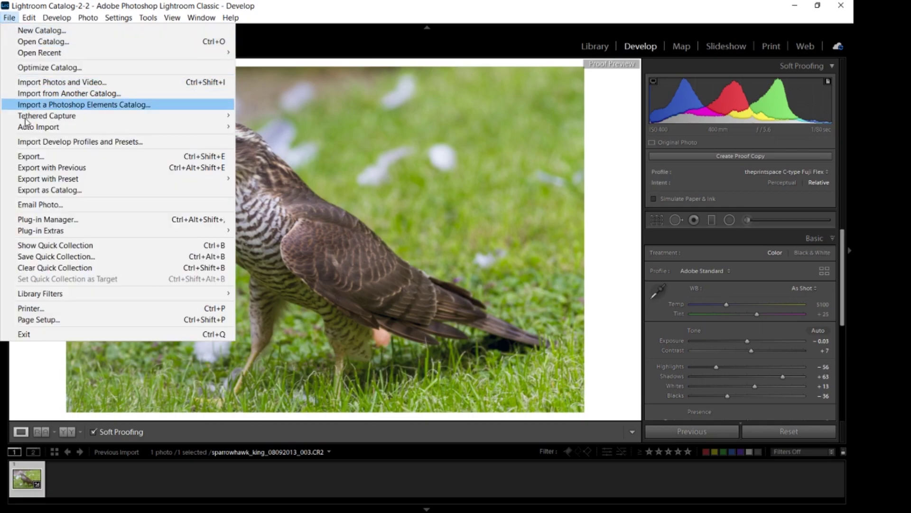
{"action": "left_click", "coordinate": [29, 157]}
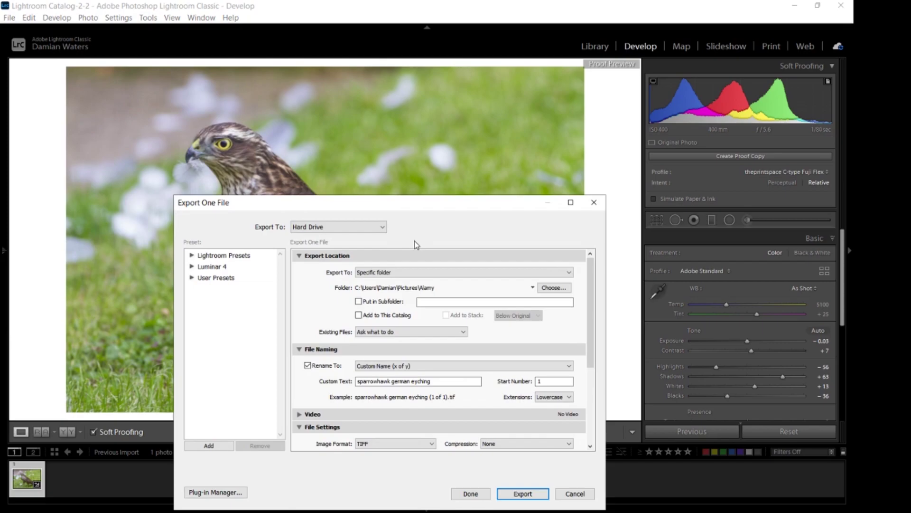
{"action": "left_click", "coordinate": [430, 381]}
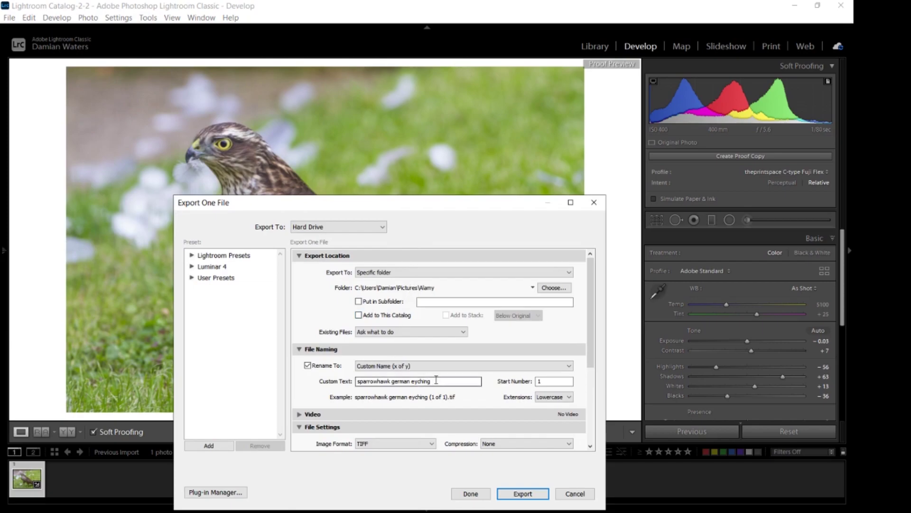
{"action": "triple_click", "coordinate": [385, 381]}
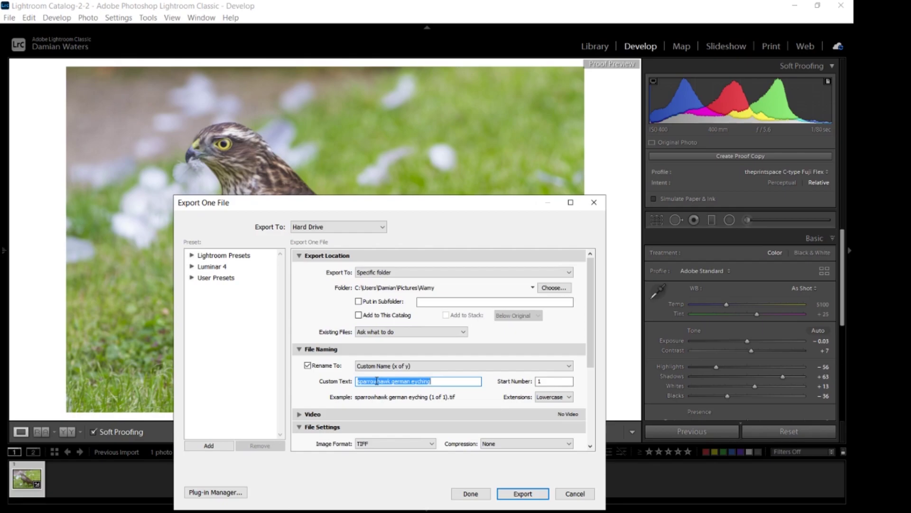
{"action": "type", "text": "sparrowha"}
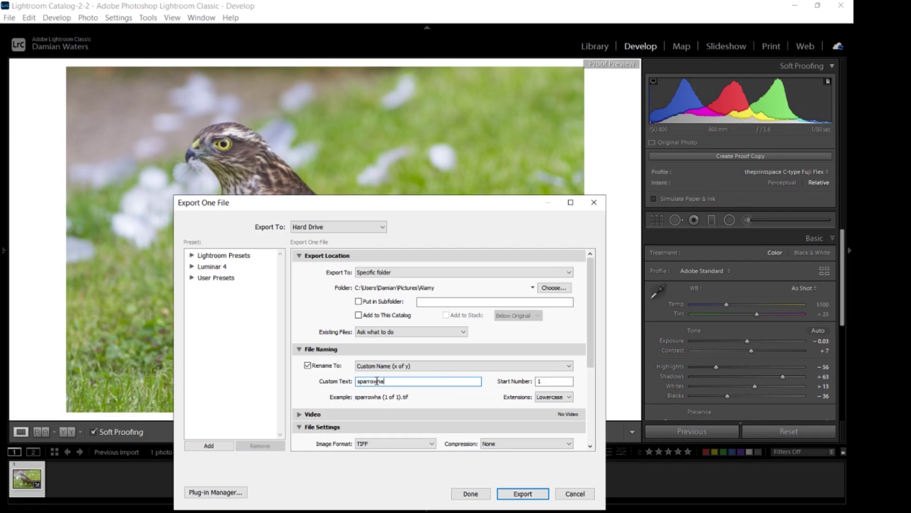
{"action": "type", "text": "wk fuji flex"}
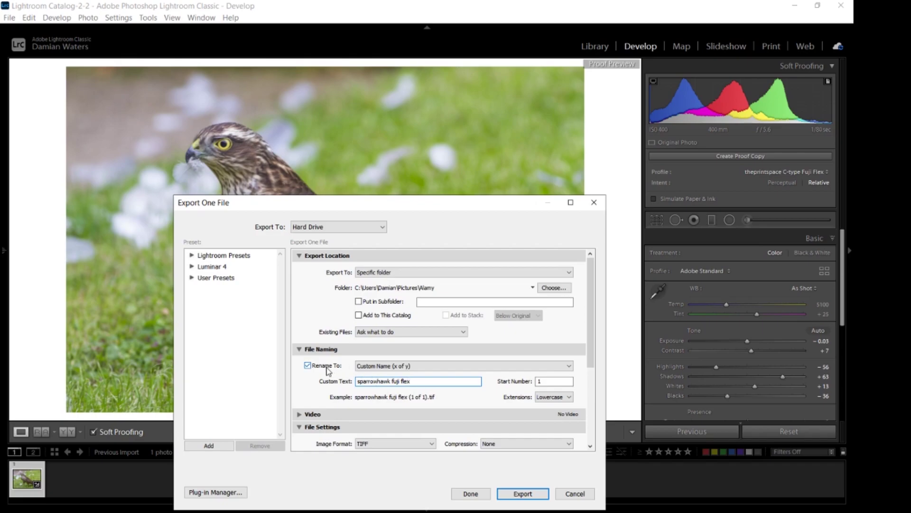
Set the export colour space to theprintspace C-type Fuji Flex and export the TIFF
{"action": "scroll", "coordinate": [327, 371], "scroll_direction": "down", "scroll_amount": 5}
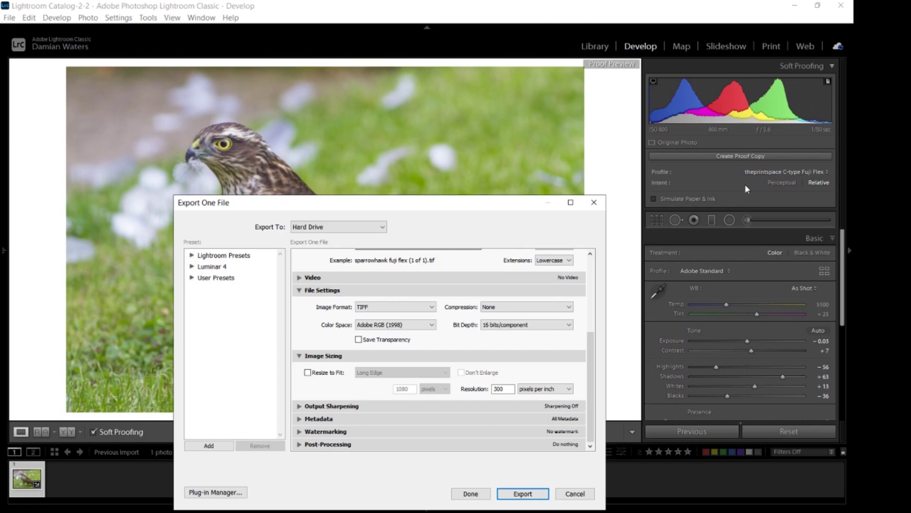
{"action": "left_click", "coordinate": [432, 326]}
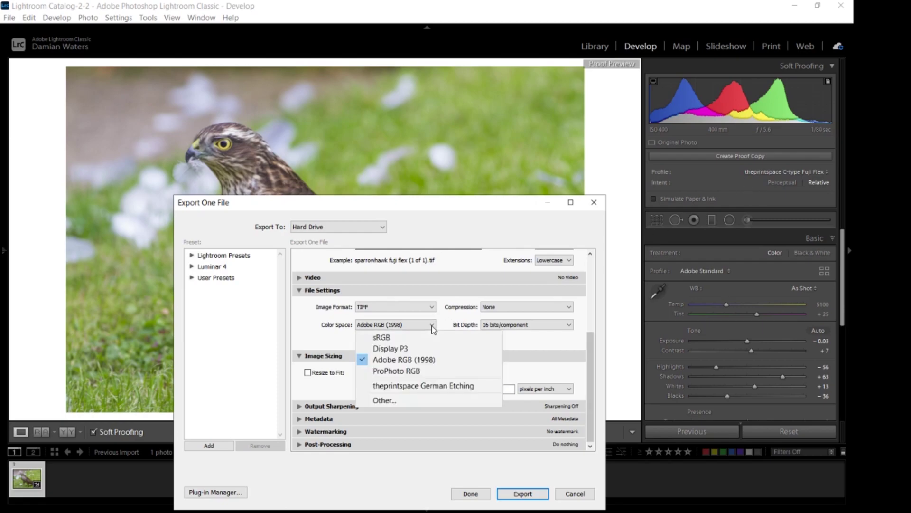
{"action": "left_click", "coordinate": [395, 401]}
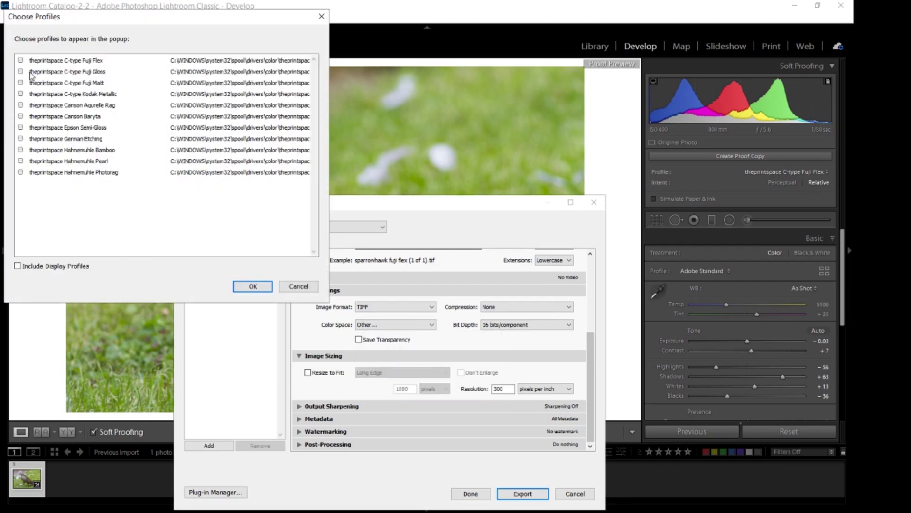
{"action": "left_click", "coordinate": [21, 60]}
{"action": "left_click", "coordinate": [250, 286]}
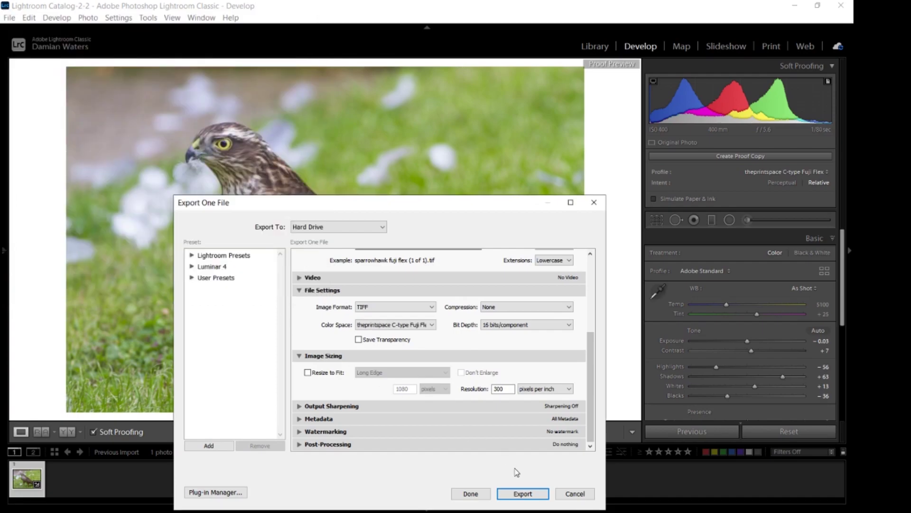
{"action": "left_click", "coordinate": [522, 494]}
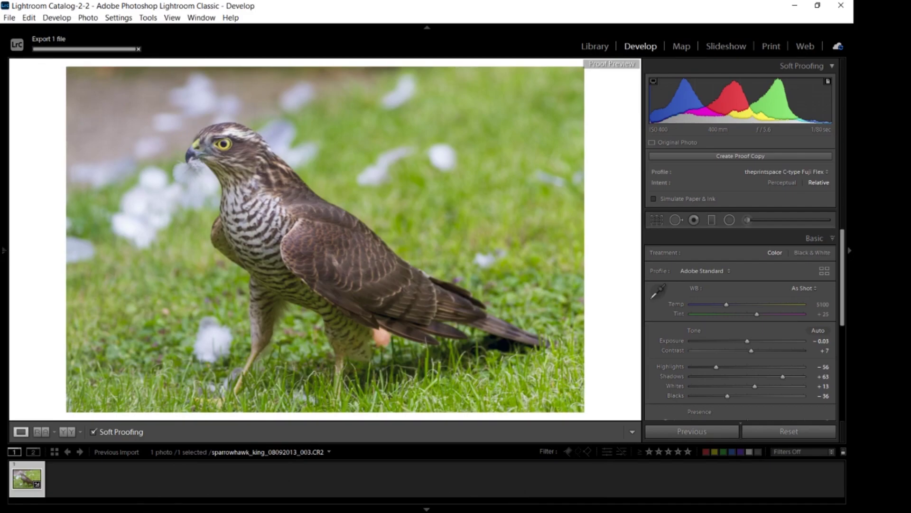
Switch to the Chrome window showing the theprintspace.co.uk home page
{"action": "key", "text": "alt+Tab"}
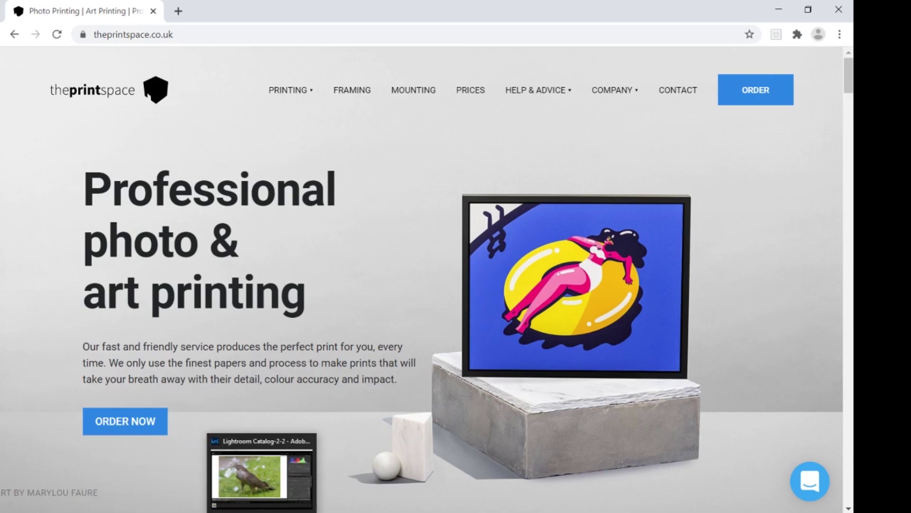
Bring Lightroom's Develop view with the Fuji Flex soft-proofed sparrowhawk back to the front
{"action": "left_click", "coordinate": [260, 472]}
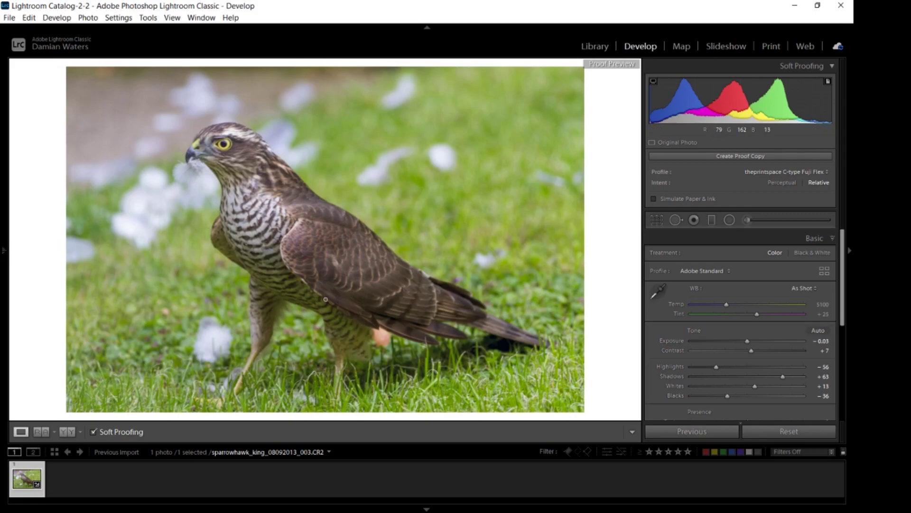